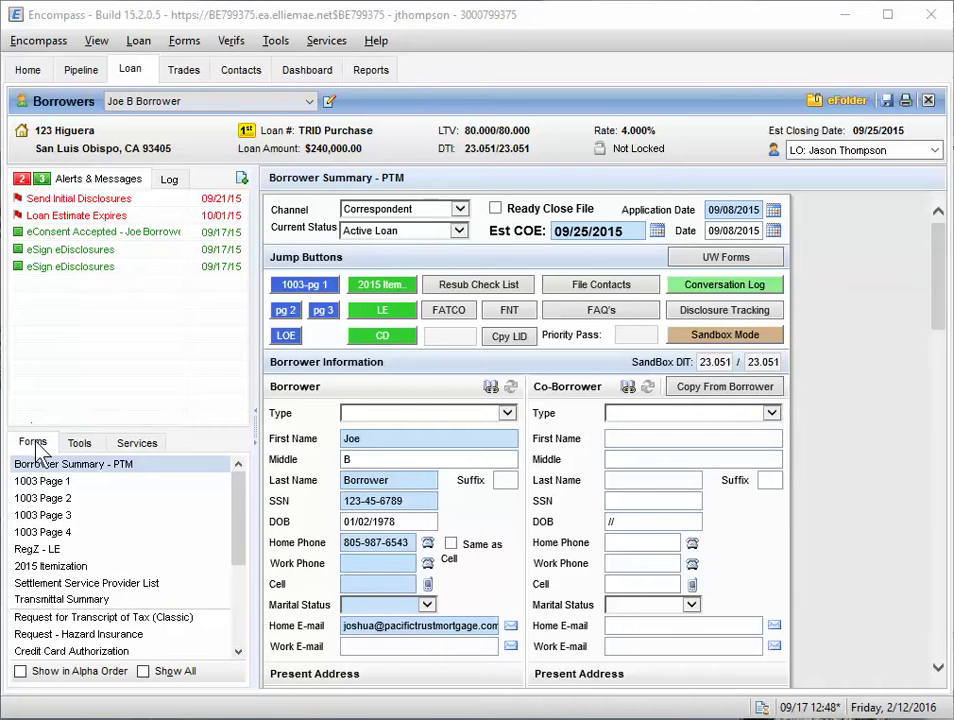
# - On the Additional Requests Information form, set the Request for Appraisal's contact for entry to Borrower
pyautogui.scroll(-5, 105, 540)
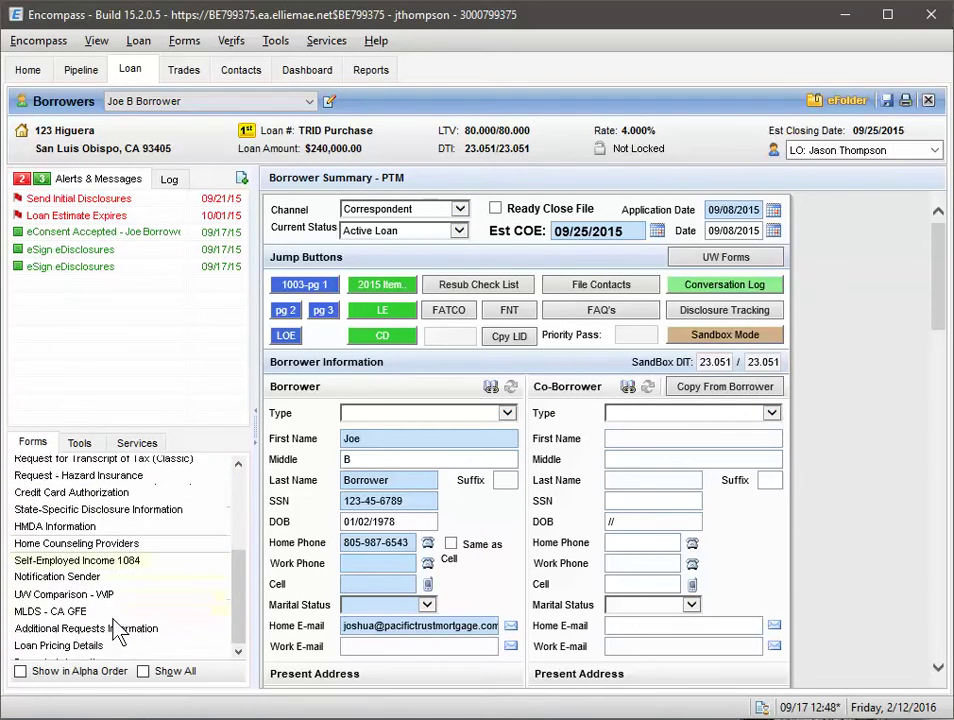
pyautogui.click(64, 618)
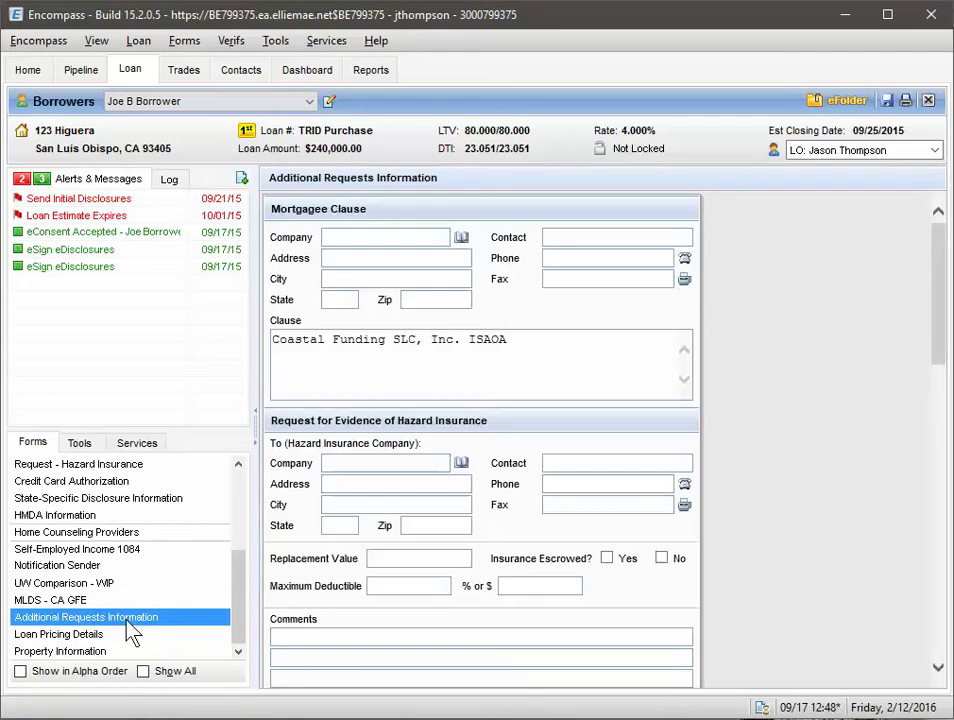
pyautogui.scroll(-10, 320, 528)
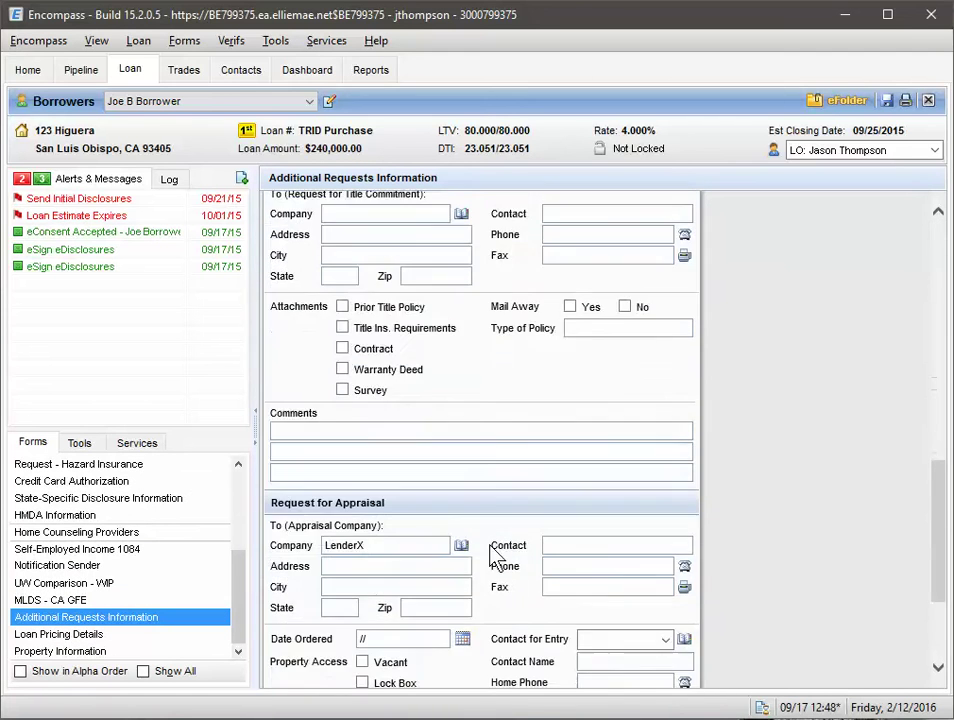
pyautogui.moveTo(390, 323); pyautogui.dragTo(268, 323)
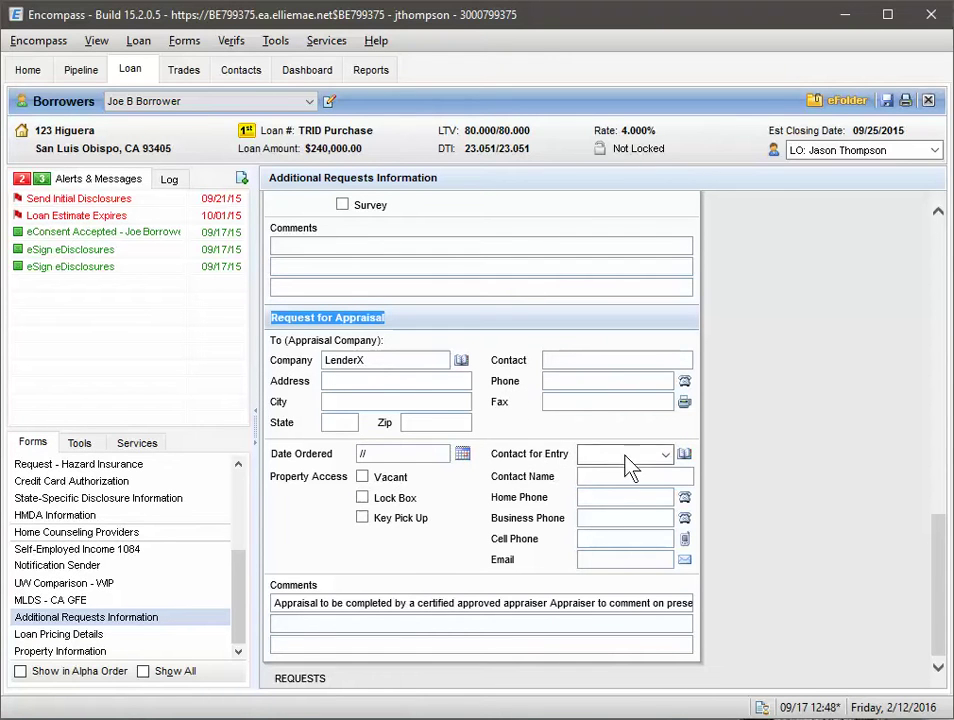
pyautogui.click(665, 455)
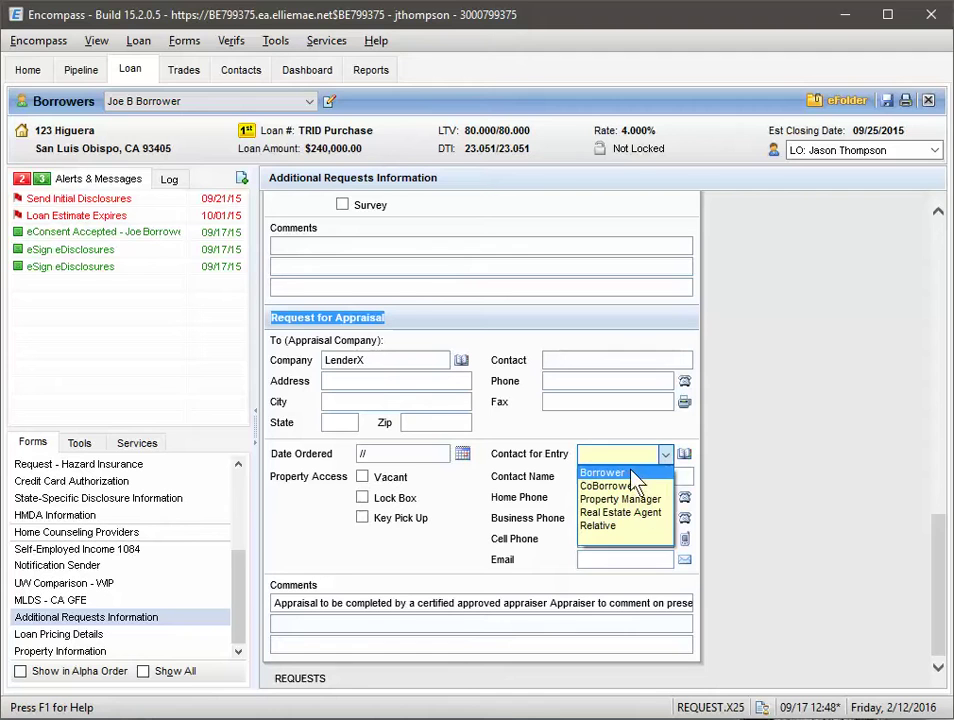
pyautogui.click(628, 473)
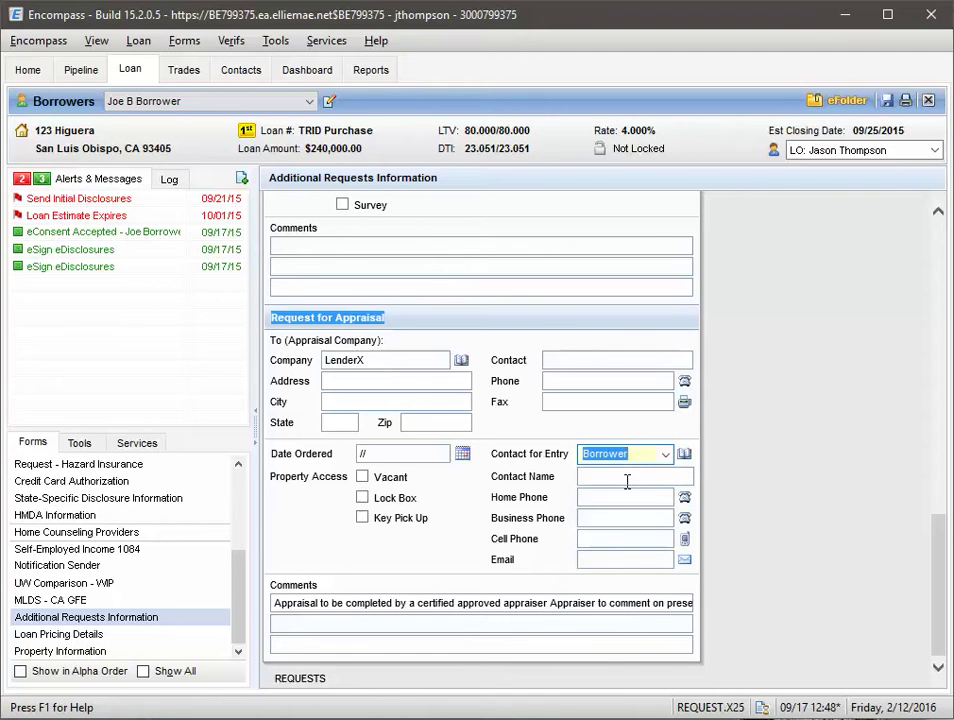
pyautogui.click(602, 519)
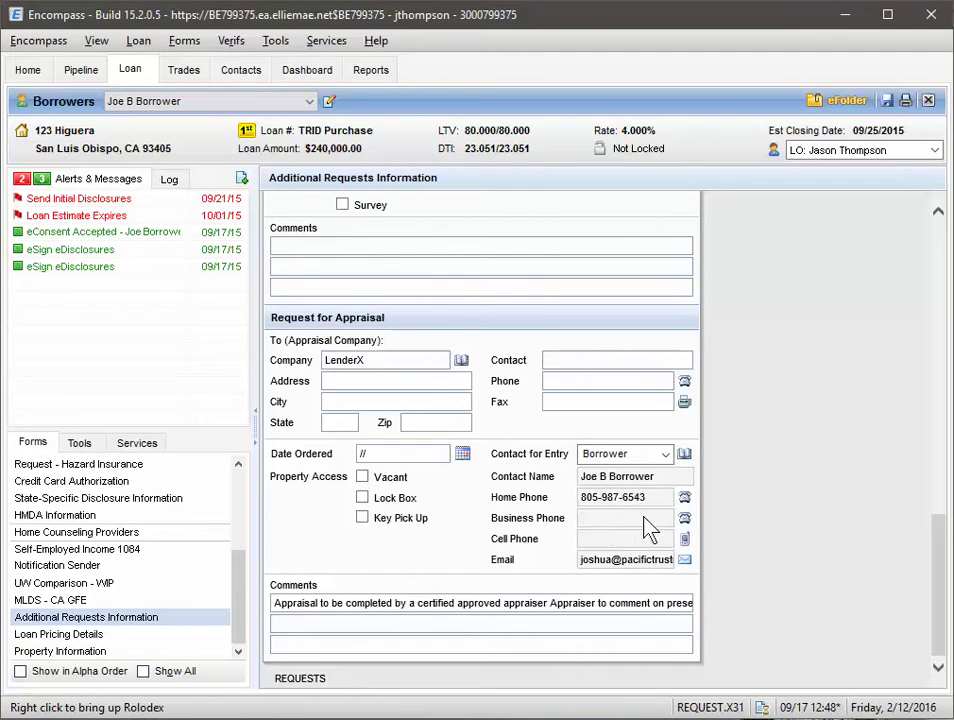
# - Start an appraisal order with Lender X and open its credit card payment details
pyautogui.click(140, 444)
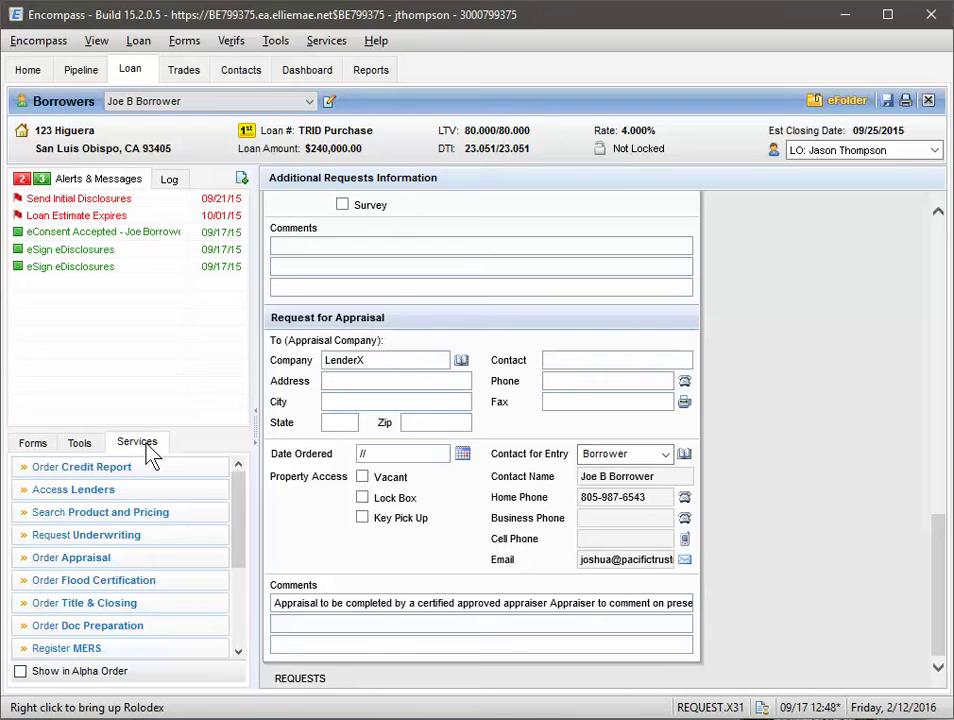
pyautogui.click(107, 561)
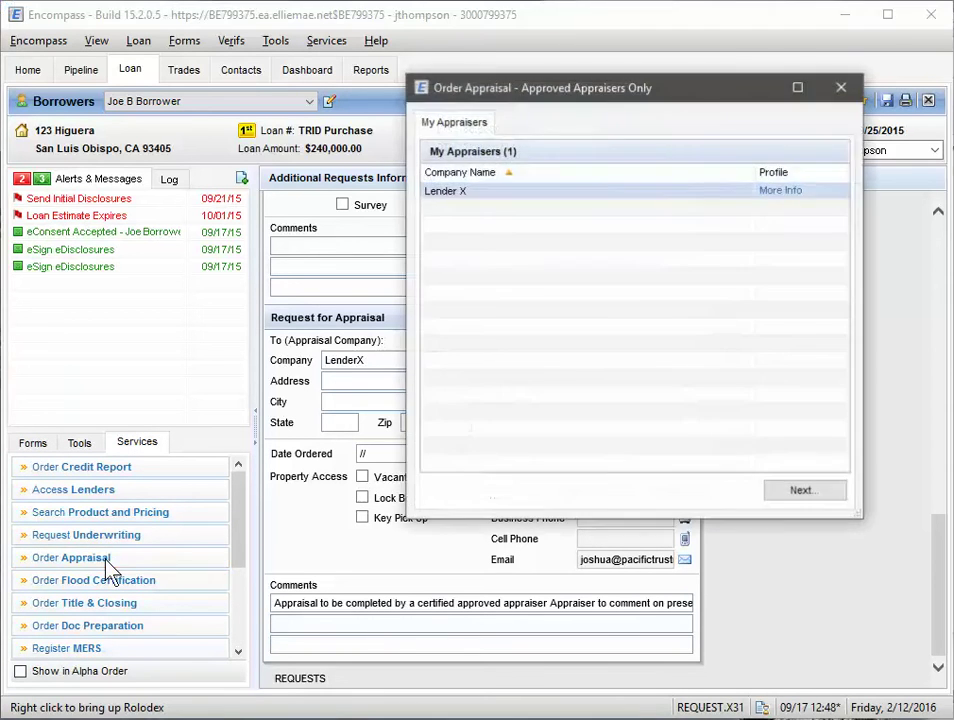
pyautogui.doubleClick(446, 194)
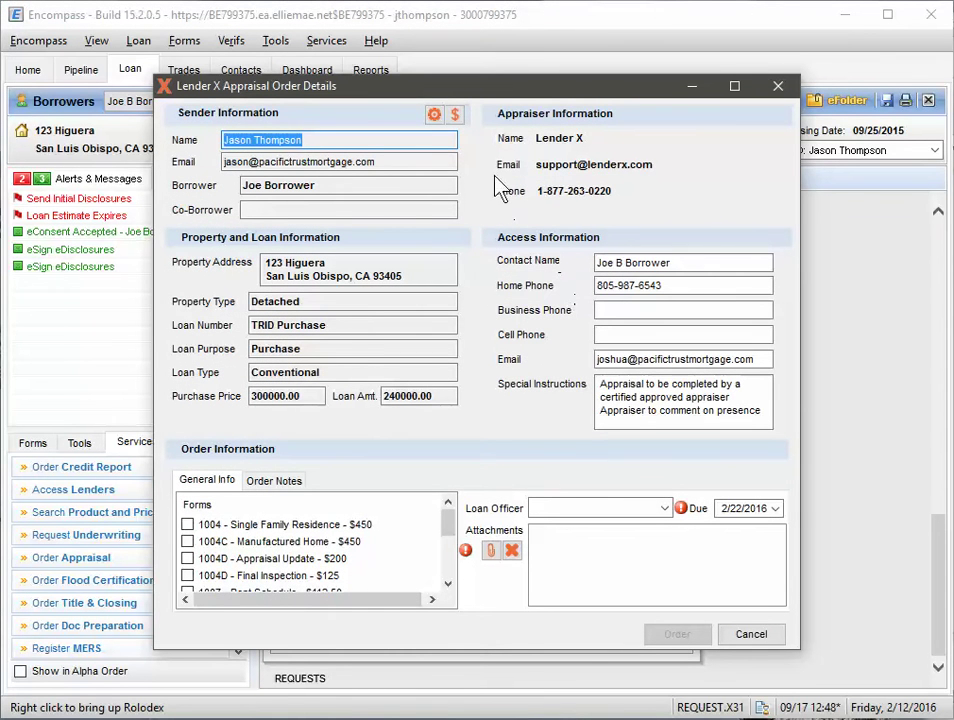
pyautogui.click(455, 115)
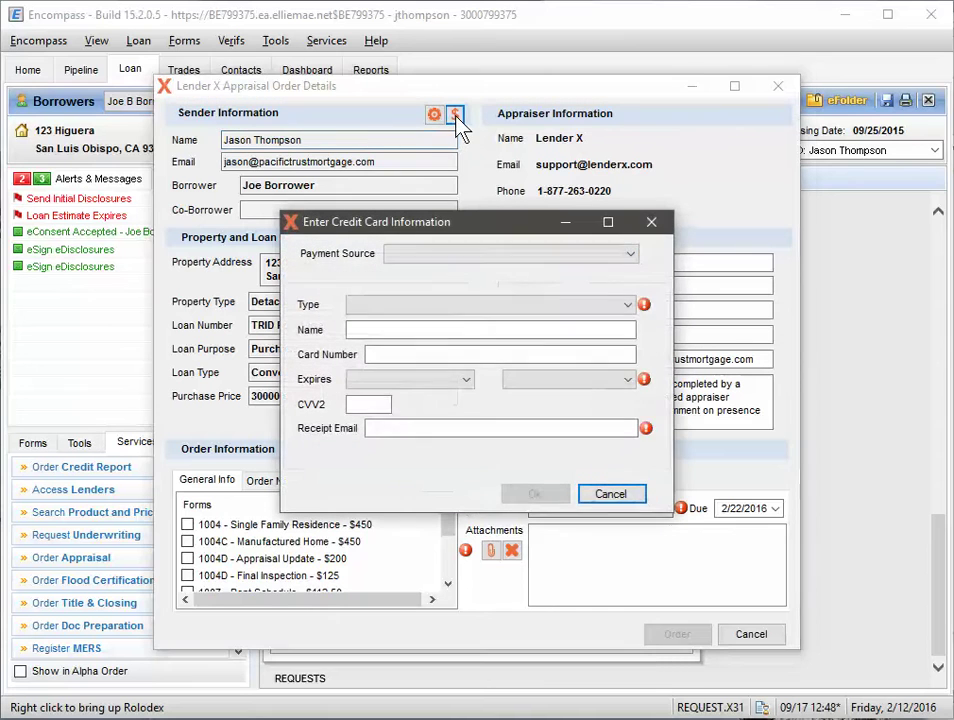
# - Try Borrower as the payment source for entering the card details directly
pyautogui.click(459, 256)
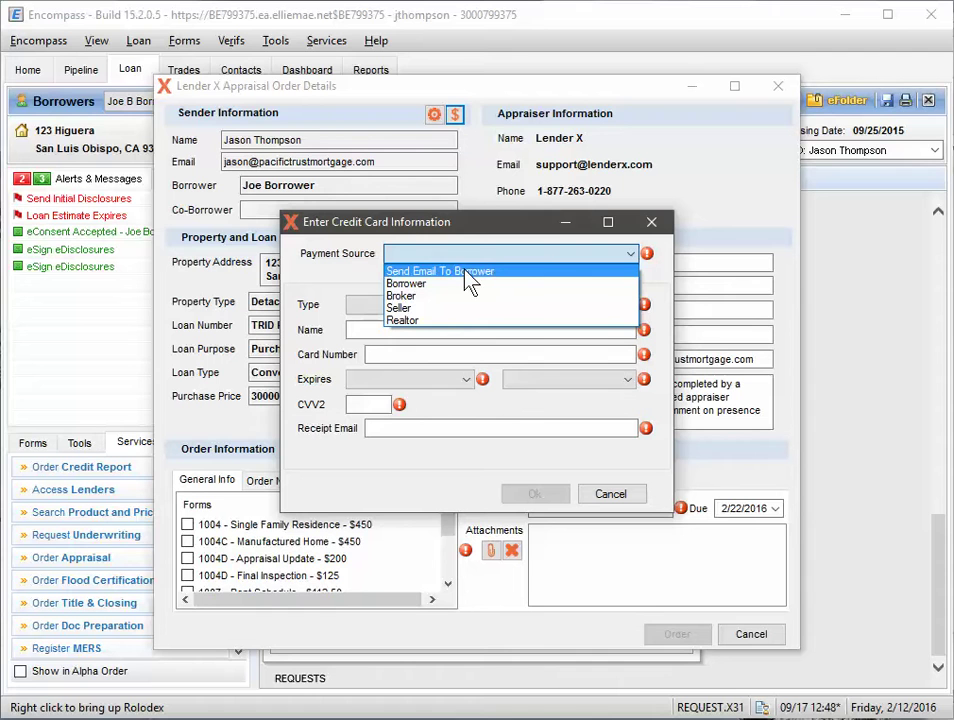
pyautogui.click(462, 284)
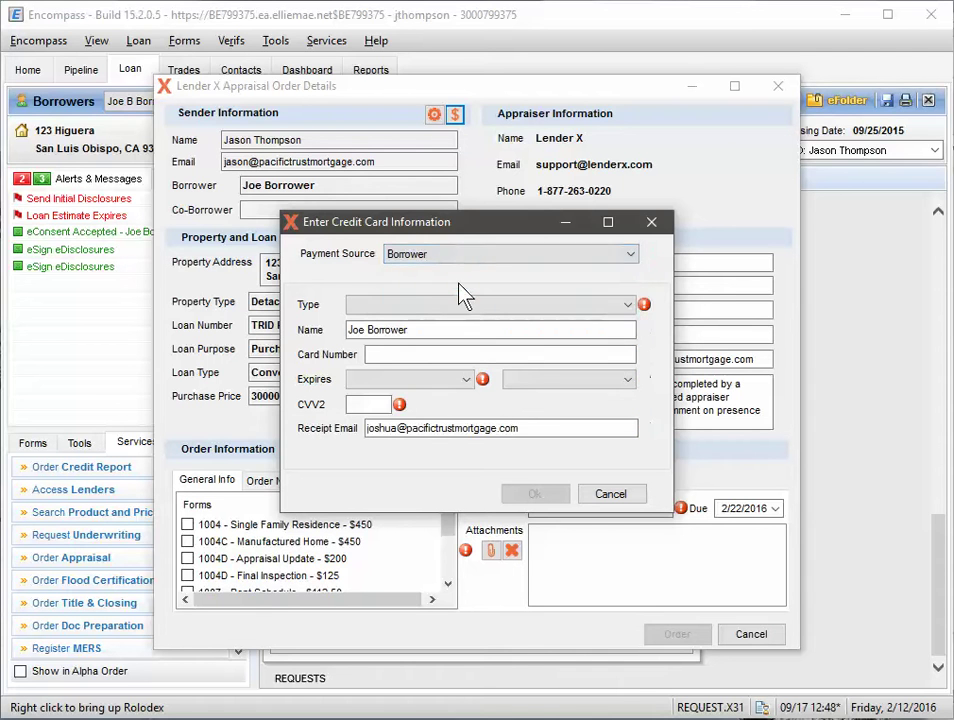
pyautogui.click(382, 355)
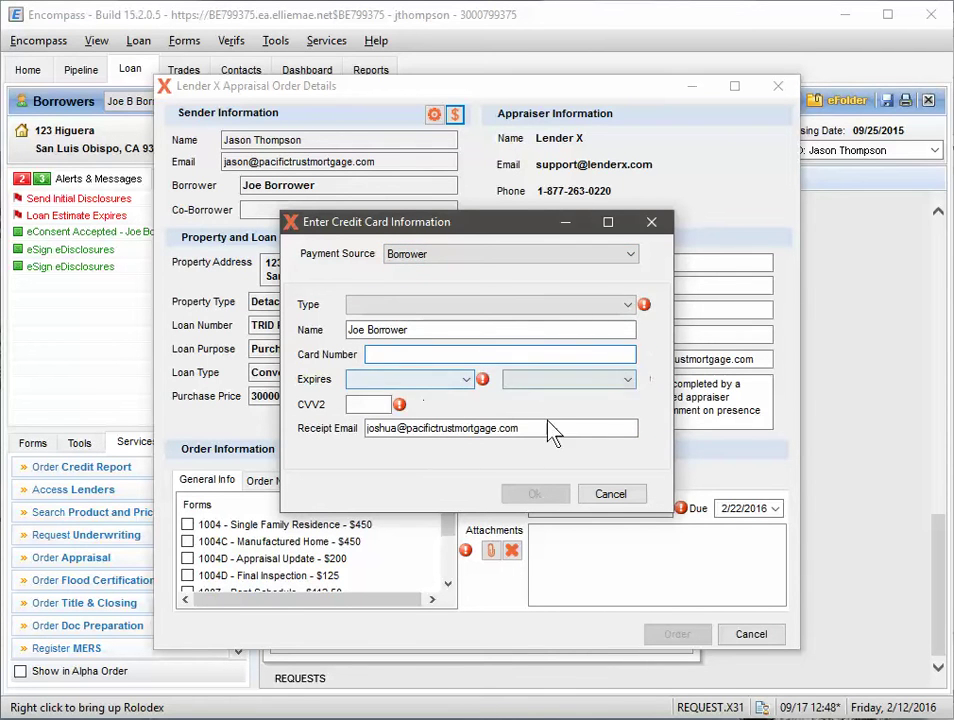
# - Set the payment source to Send Email To Borrower and change the payment request address to the sender's e-mail
pyautogui.click(413, 257)
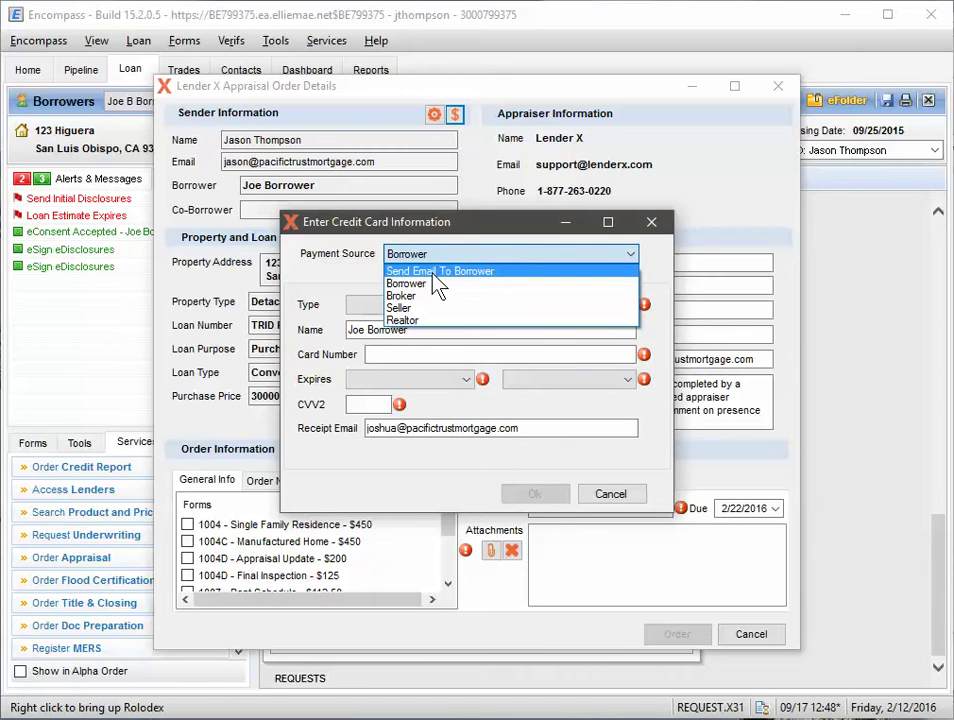
pyautogui.click(433, 273)
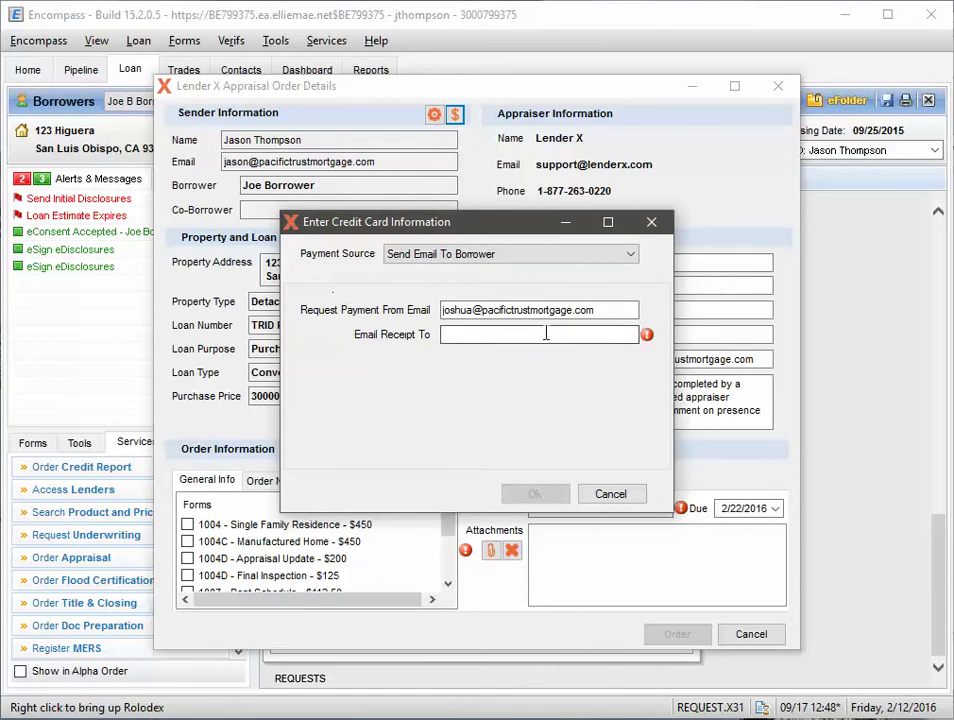
pyautogui.click(593, 312)
pyautogui.moveTo(593, 312); pyautogui.dragTo(470, 311)
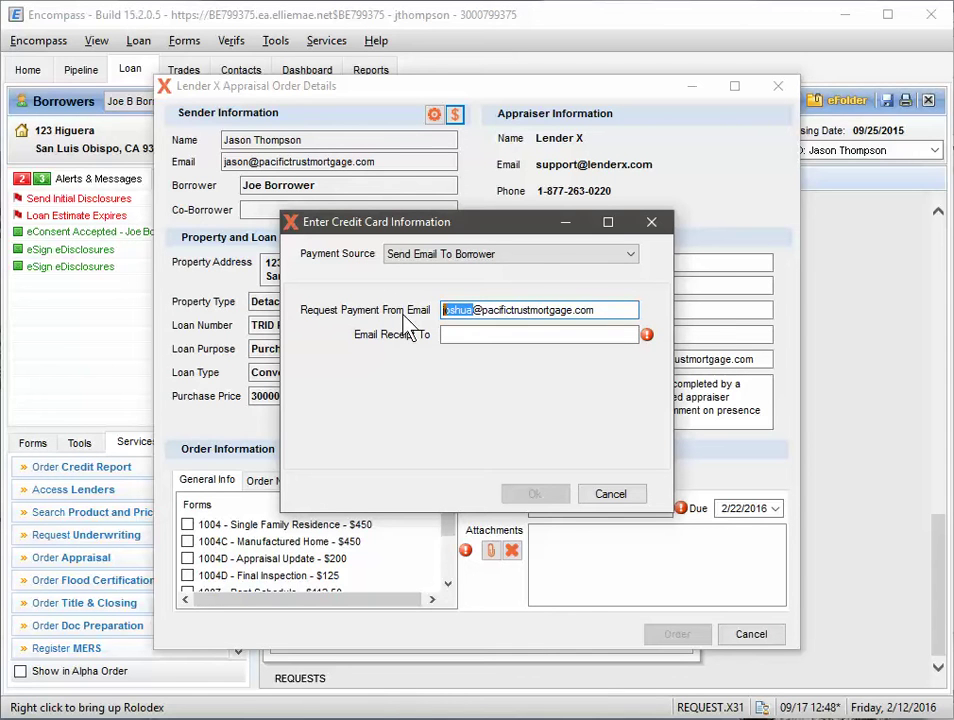
pyautogui.write('jason')
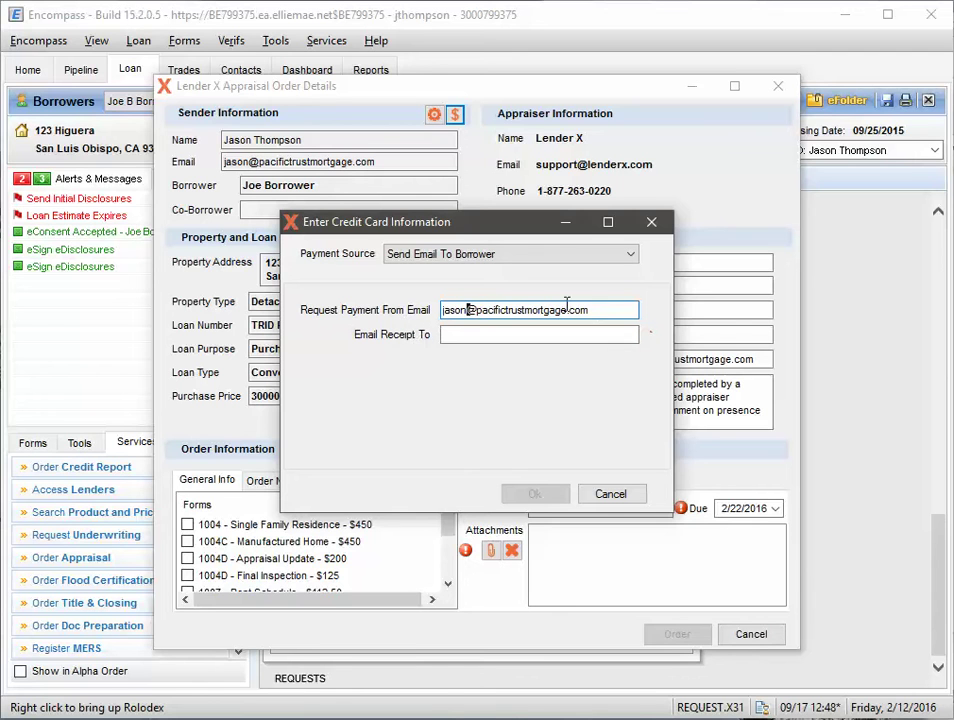
# - Copy the payment request e-mail address into the receipt e-mail field and accept the payment details
pyautogui.moveTo(564, 305); pyautogui.dragTo(394, 299)
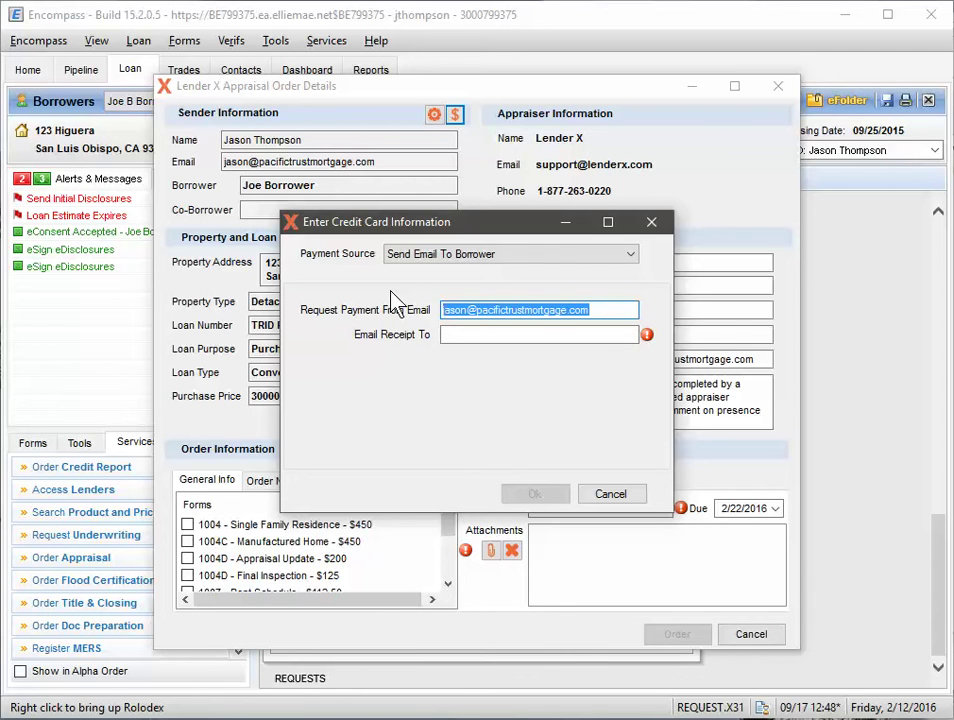
pyautogui.hotkey('ctrl', 'c')
pyautogui.click(451, 334)
pyautogui.hotkey('ctrl', 'v')
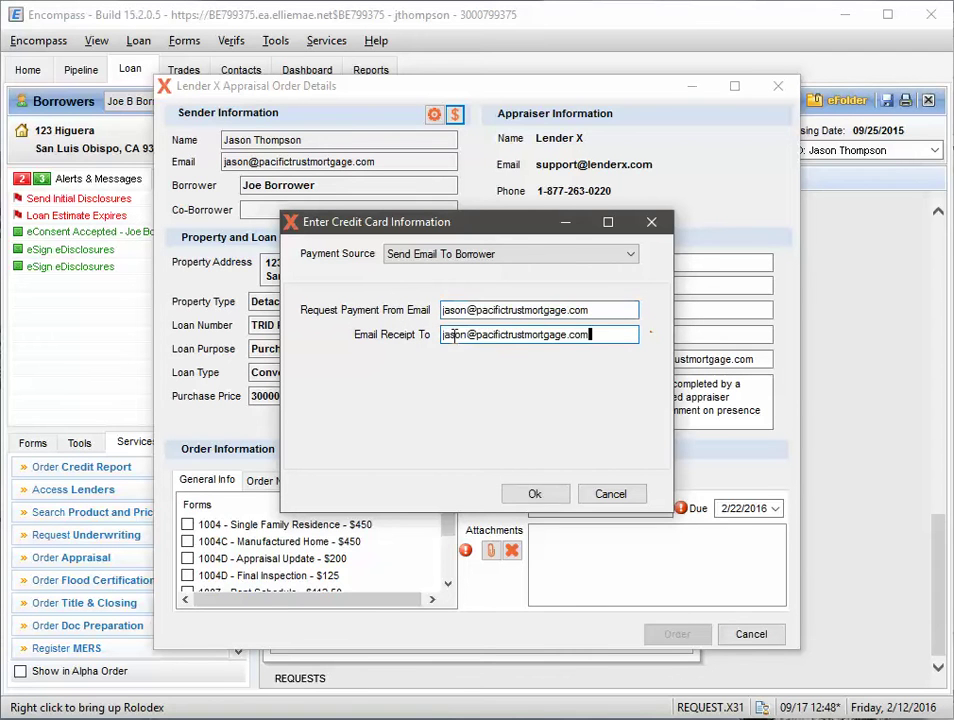
pyautogui.click(540, 495)
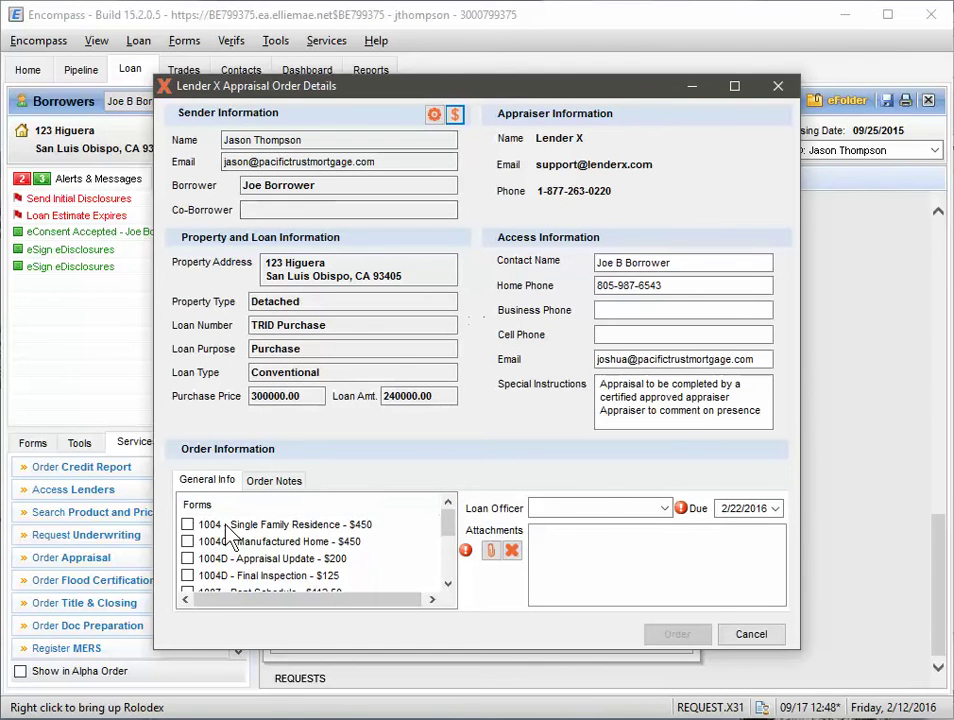
# - Select the 1004 - Single Family Residence form for the appraisal order
pyautogui.click(187, 524)
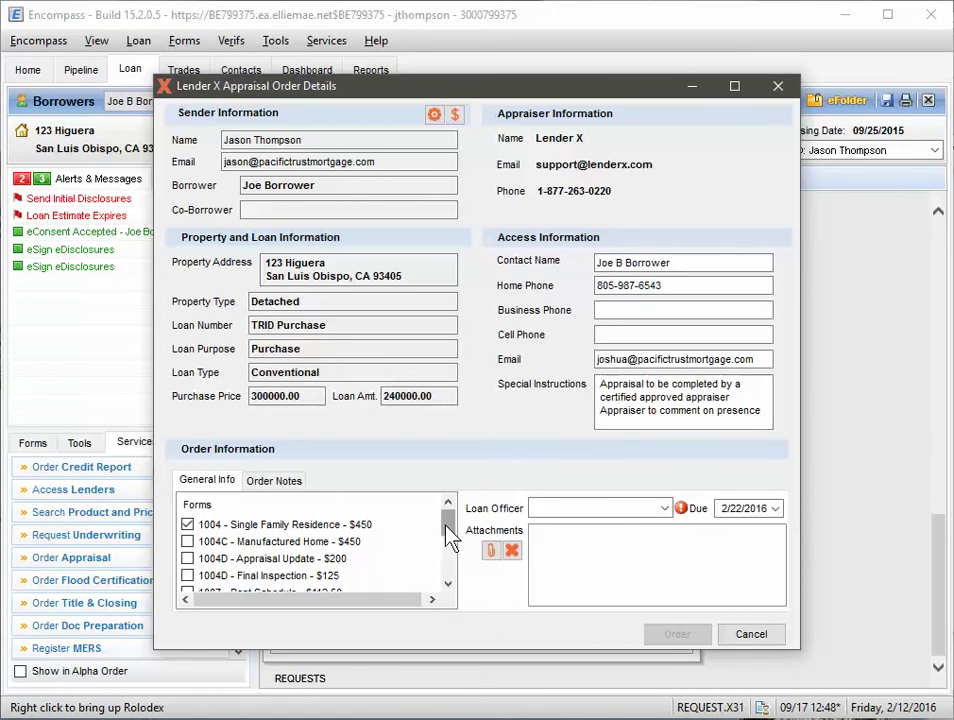
pyautogui.moveTo(447, 530); pyautogui.dragTo(454, 541)
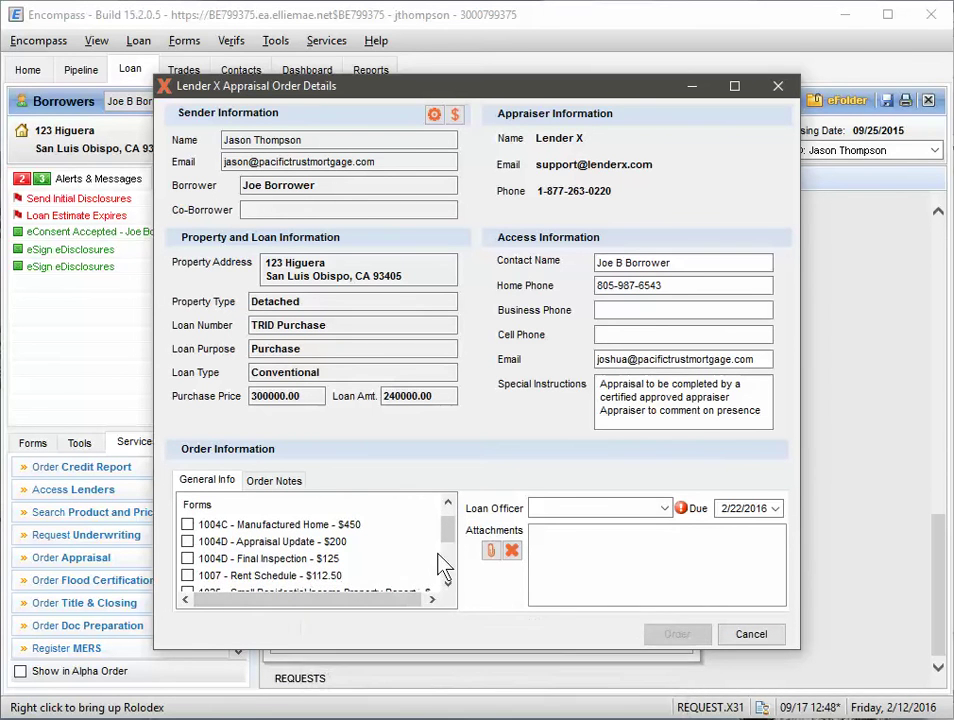
pyautogui.moveTo(449, 532)
pyautogui.mouseDown()
pyautogui.moveTo(449, 586)
pyautogui.moveTo(449, 528)
pyautogui.mouseUp()
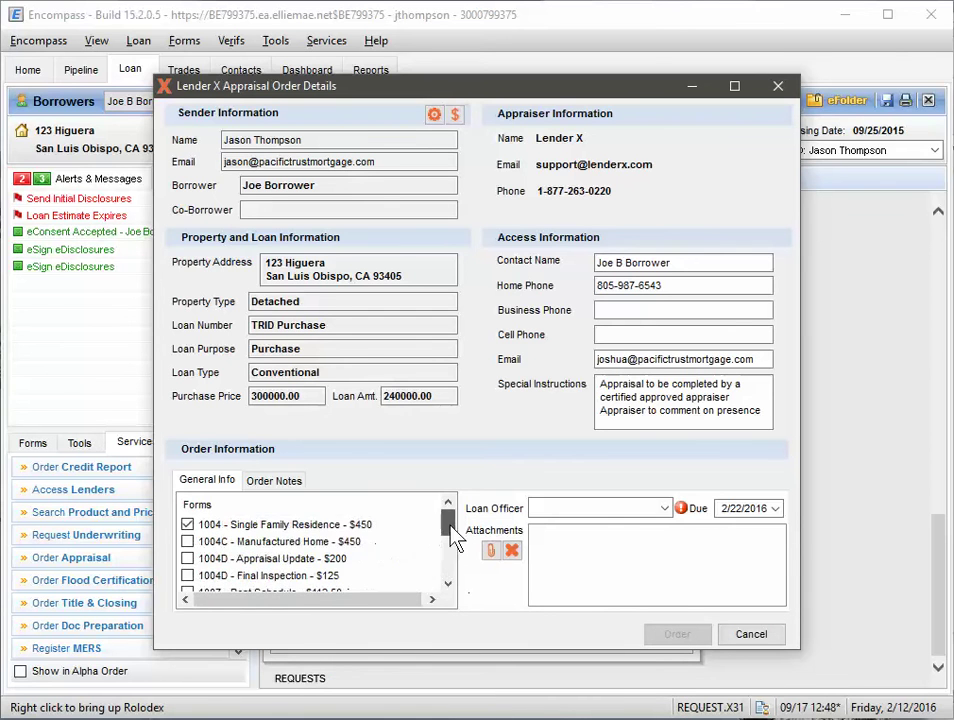
pyautogui.click(273, 481)
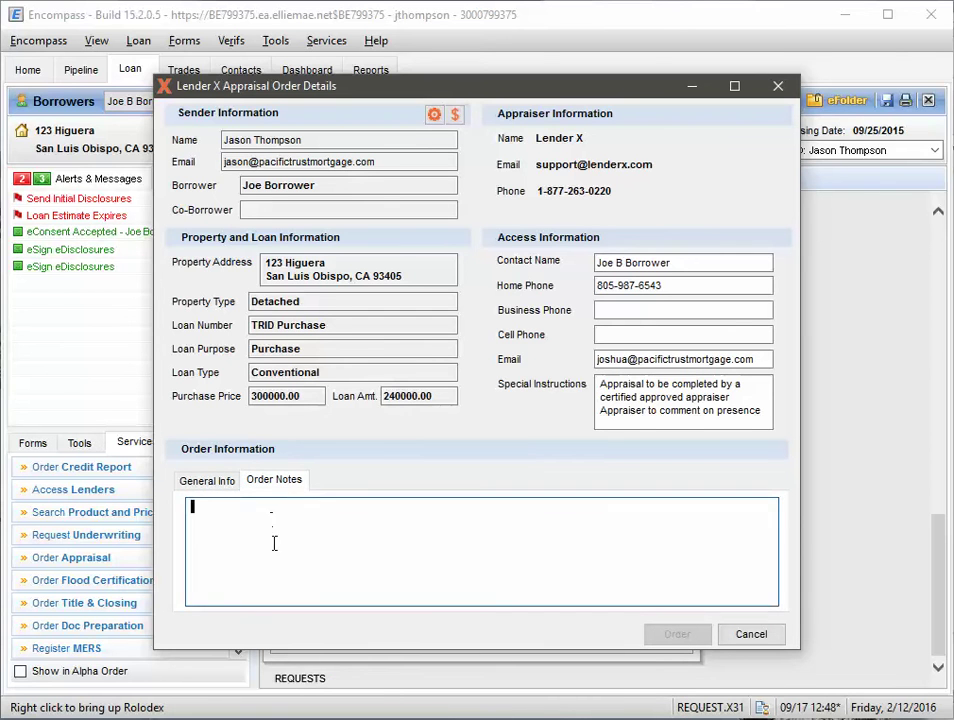
pyautogui.click(207, 481)
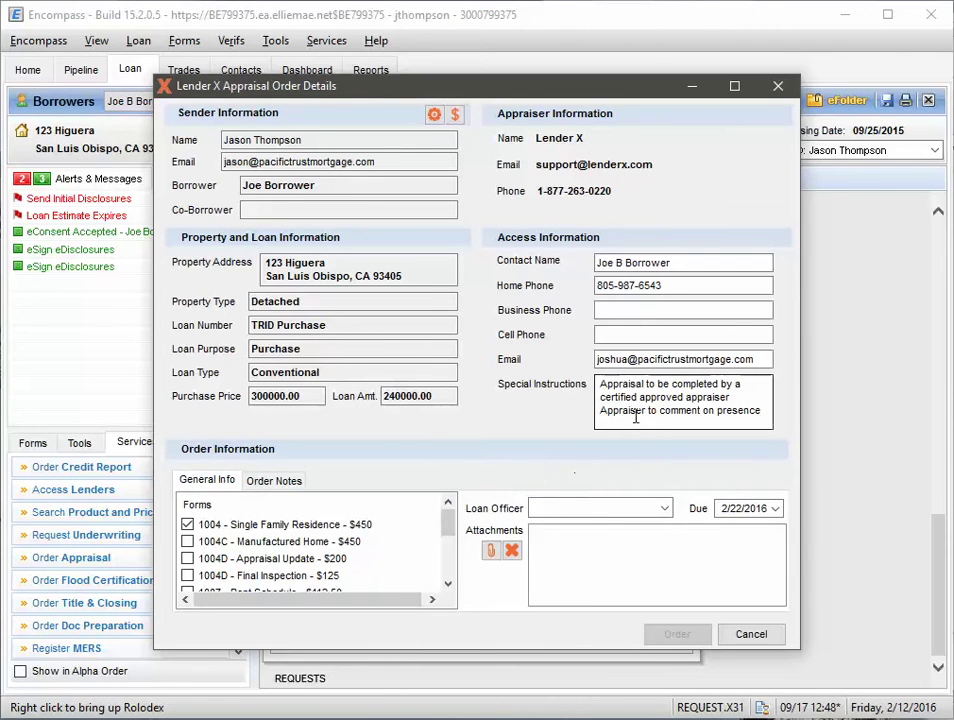
pyautogui.moveTo(600, 384); pyautogui.dragTo(753, 422)
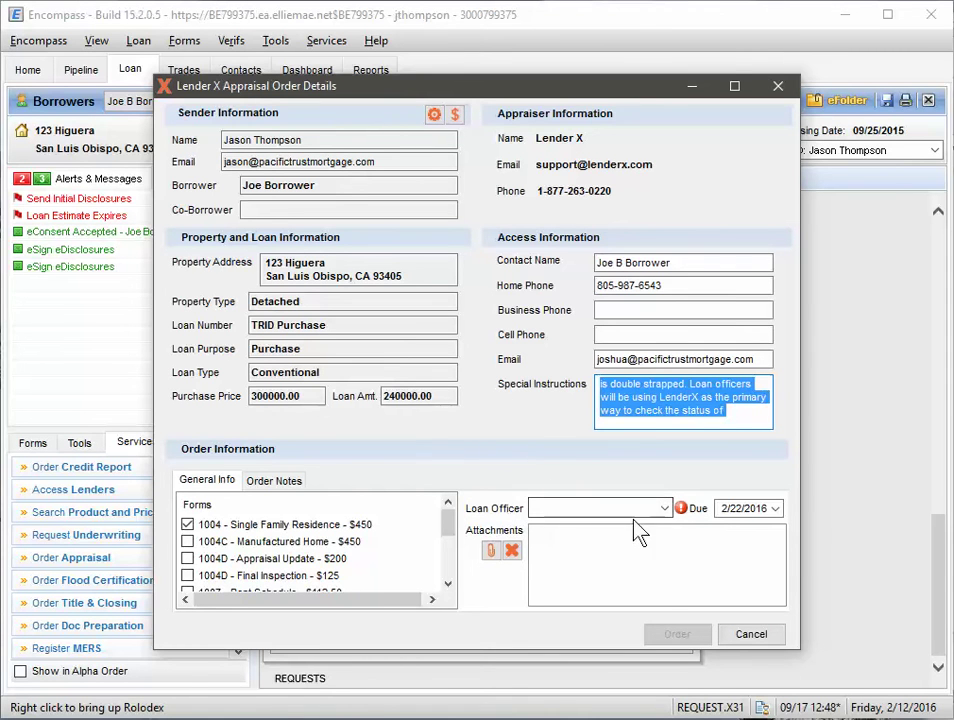
# - Assign the loan's own loan officer to the appraisal order
pyautogui.click(665, 509)
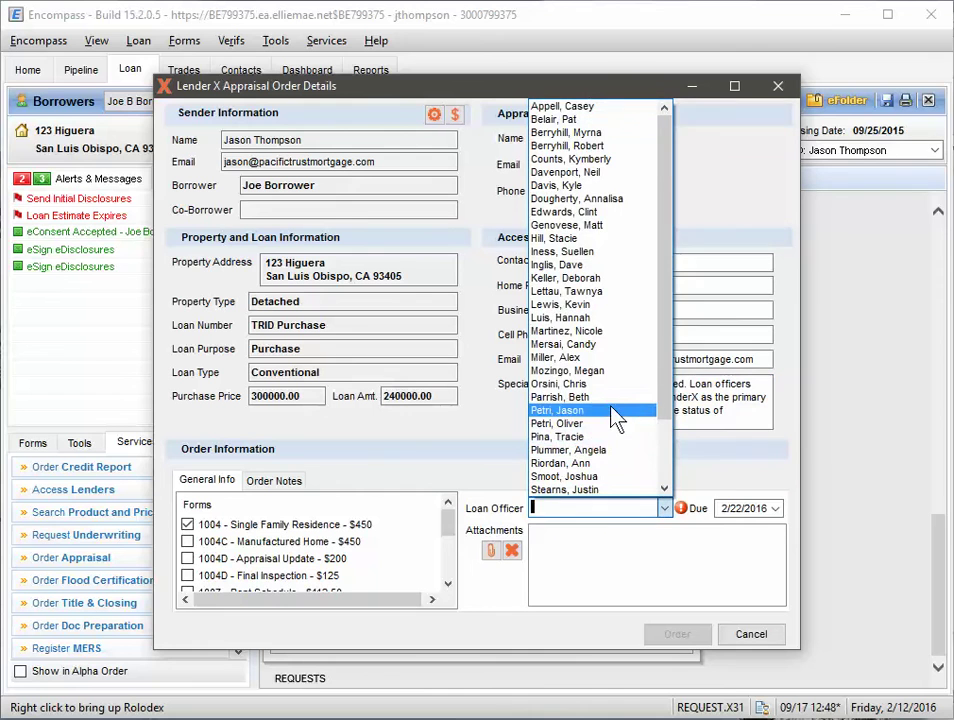
pyautogui.scroll(-2, 617, 420)
pyautogui.click(617, 448)
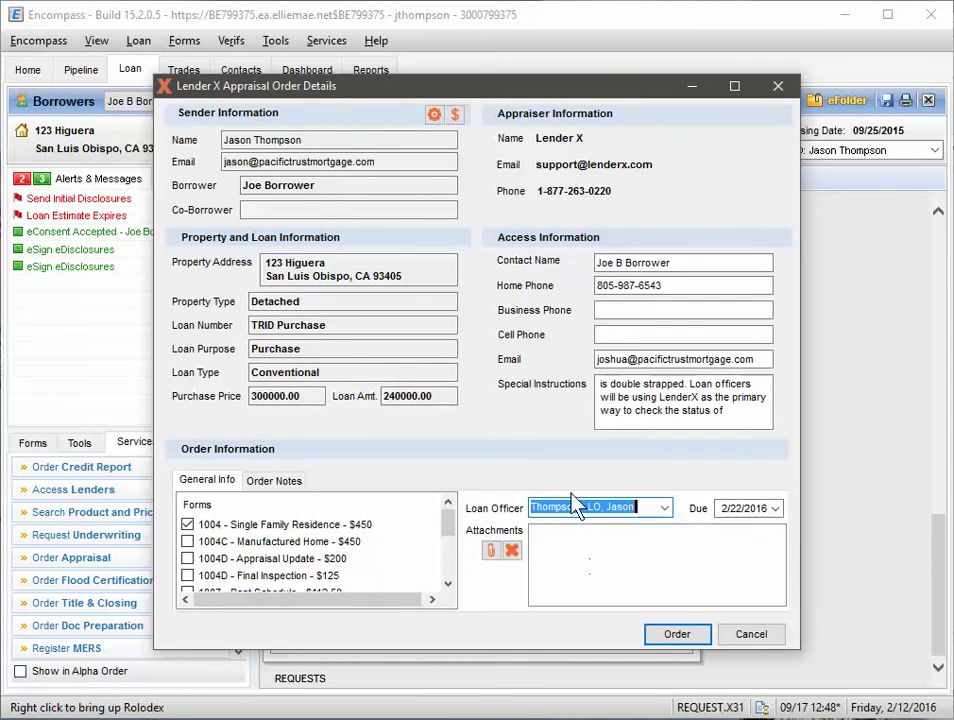
pyautogui.click(497, 557)
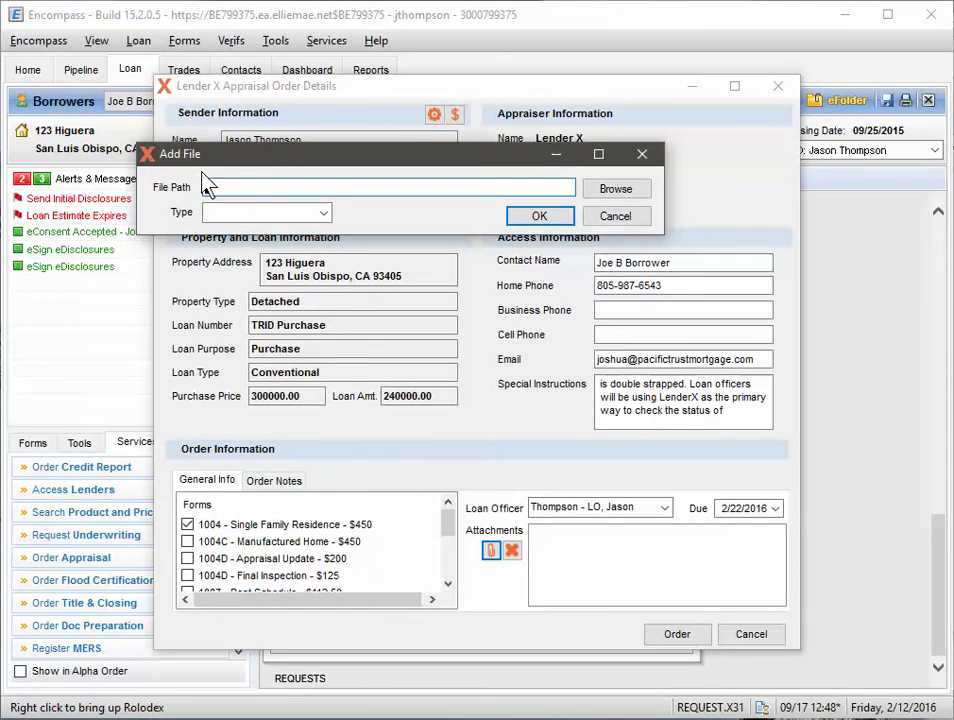
pyautogui.click(618, 198)
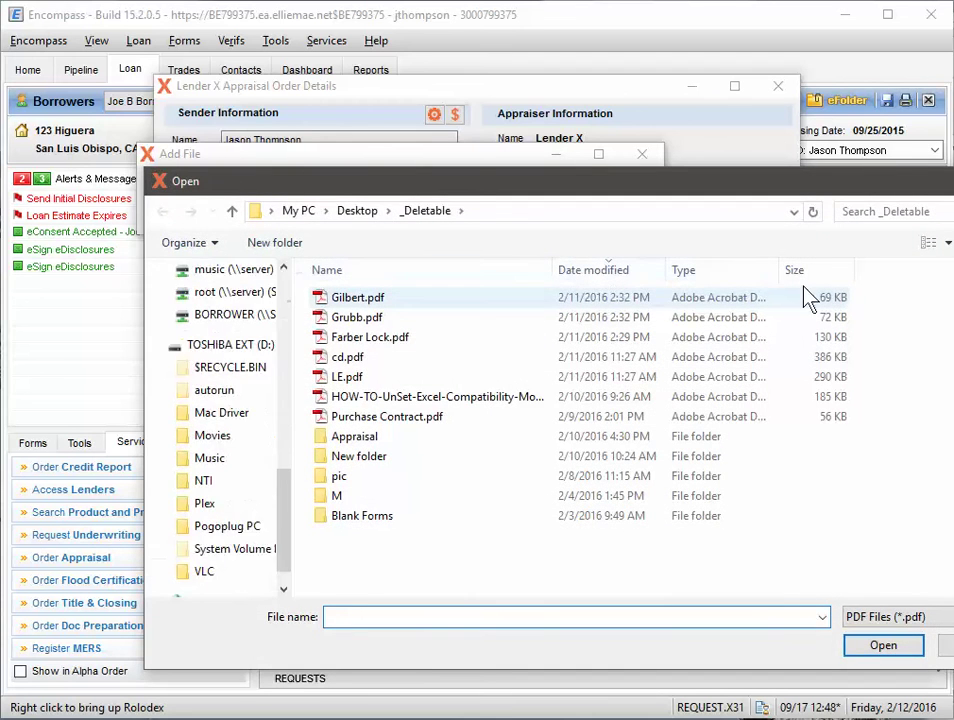
pyautogui.press('Escape')
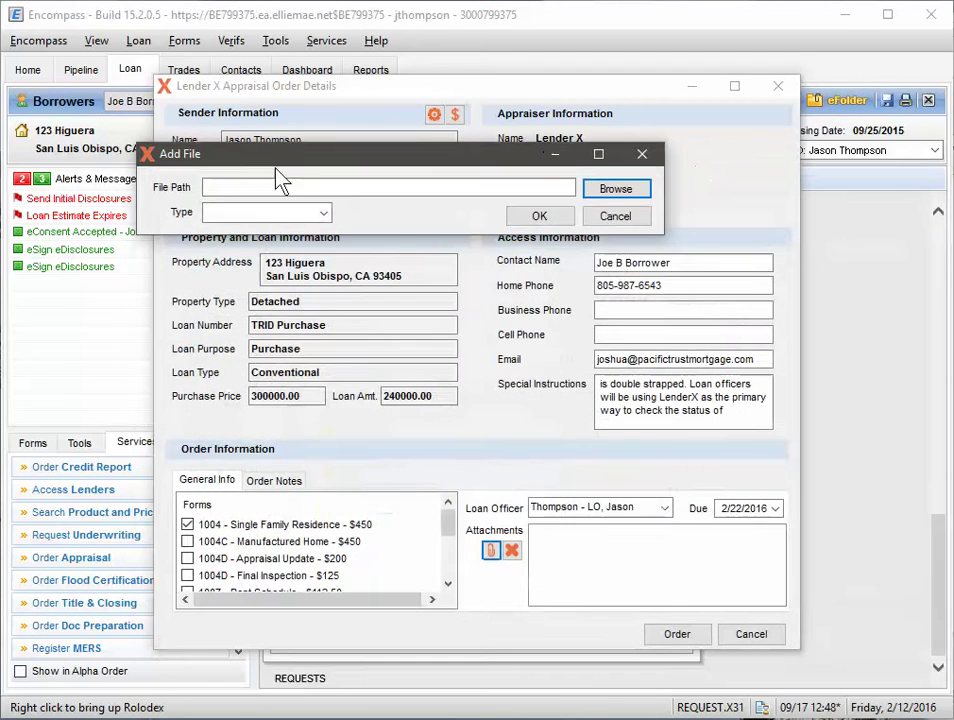
pyautogui.click(323, 215)
pyautogui.click(323, 214)
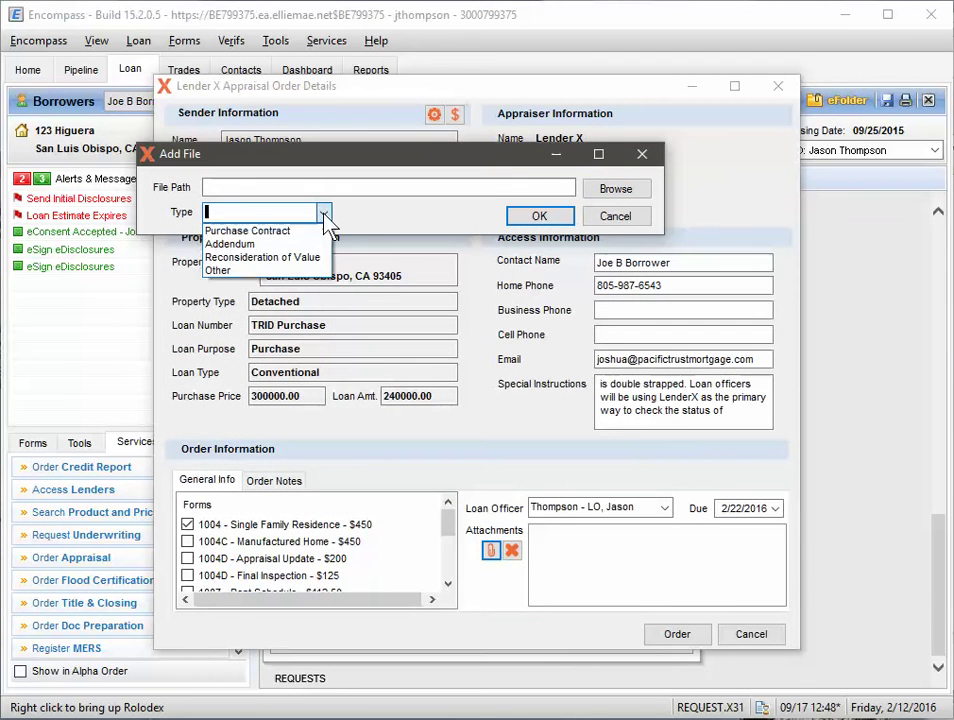
pyautogui.click(390, 228)
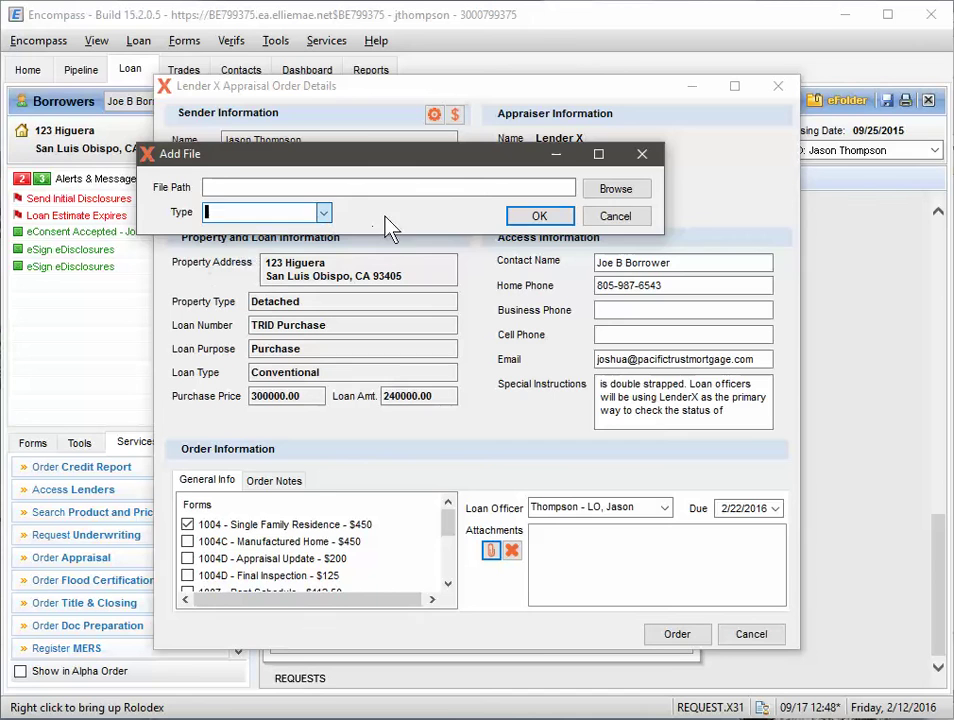
pyautogui.click(617, 216)
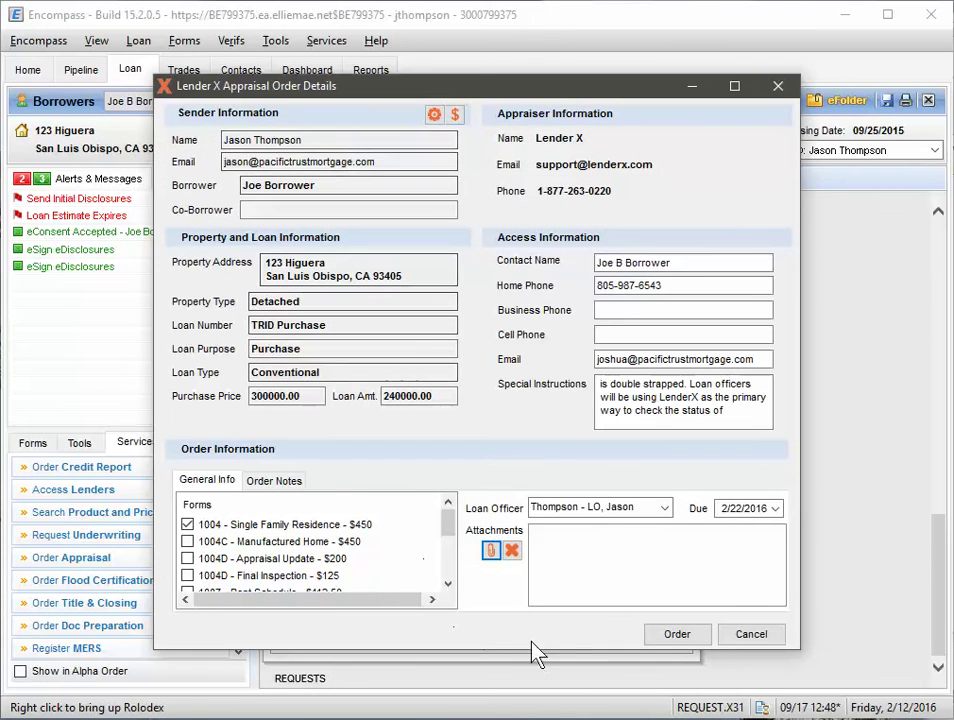
# - Submit the appraisal order to Lender X and close the submission result
pyautogui.click(676, 634)
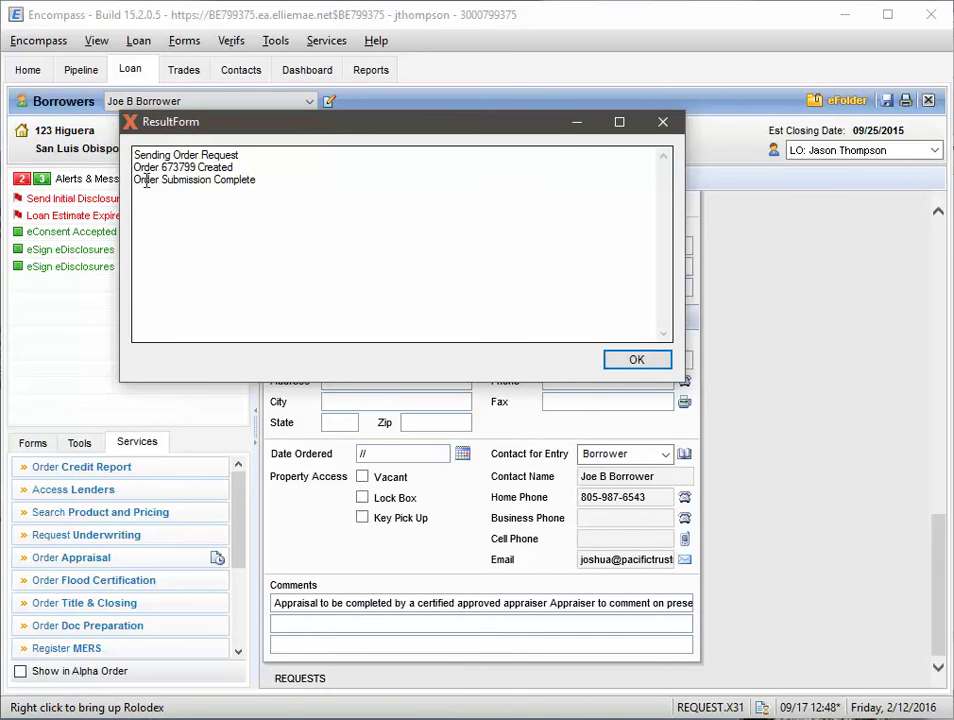
pyautogui.click(146, 181)
pyautogui.hotkey('shift', 'End')
pyautogui.click(628, 366)
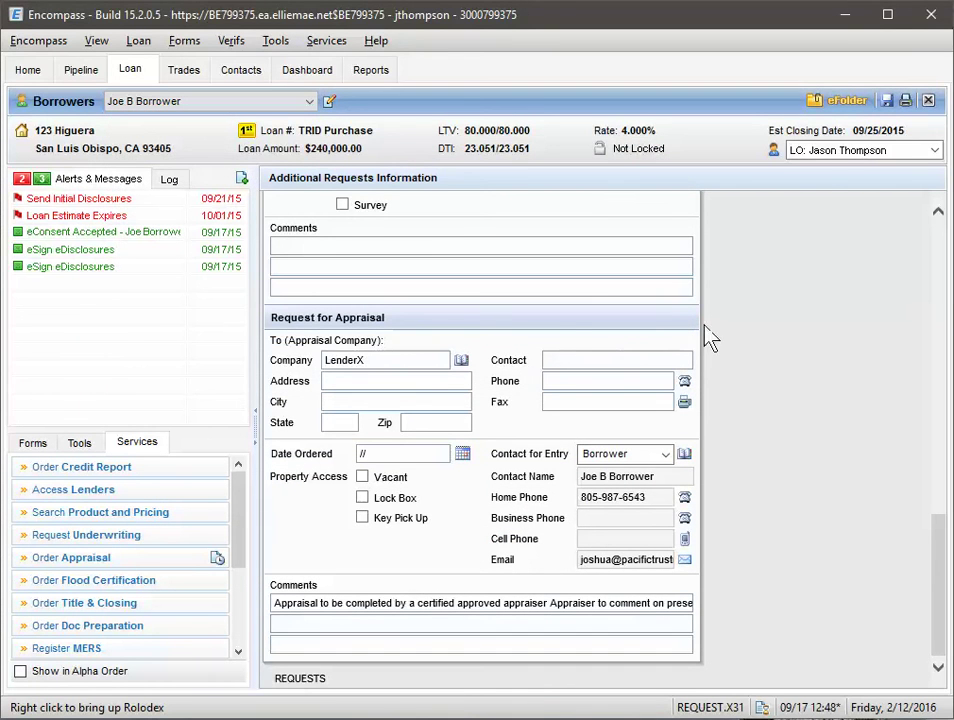
# - Save the loan file and dismiss the compliance alerts
pyautogui.click(888, 101)
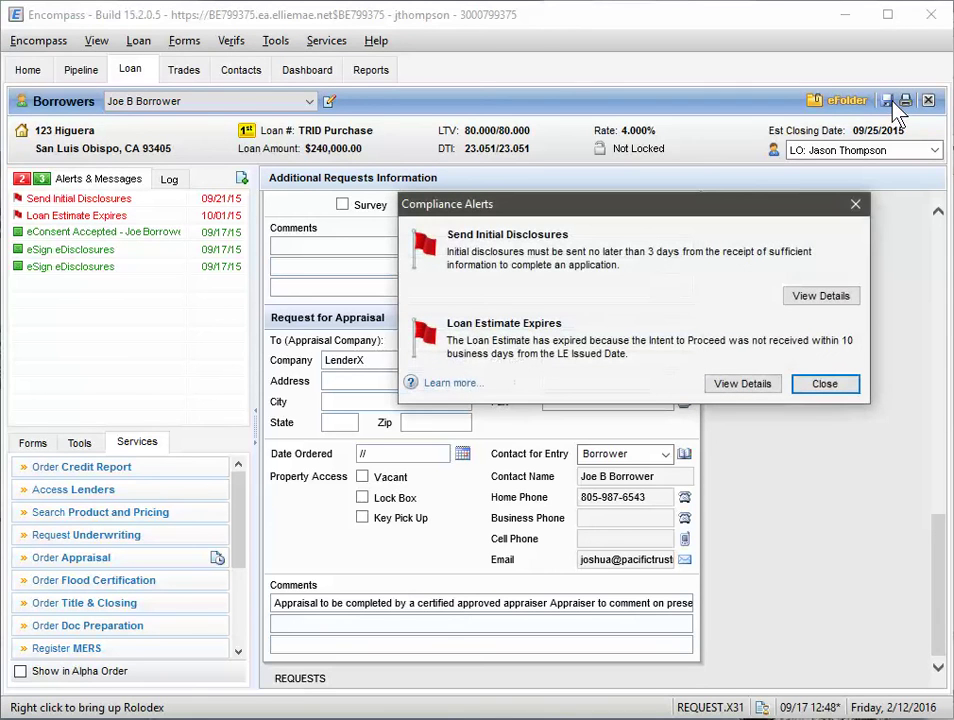
pyautogui.click(826, 390)
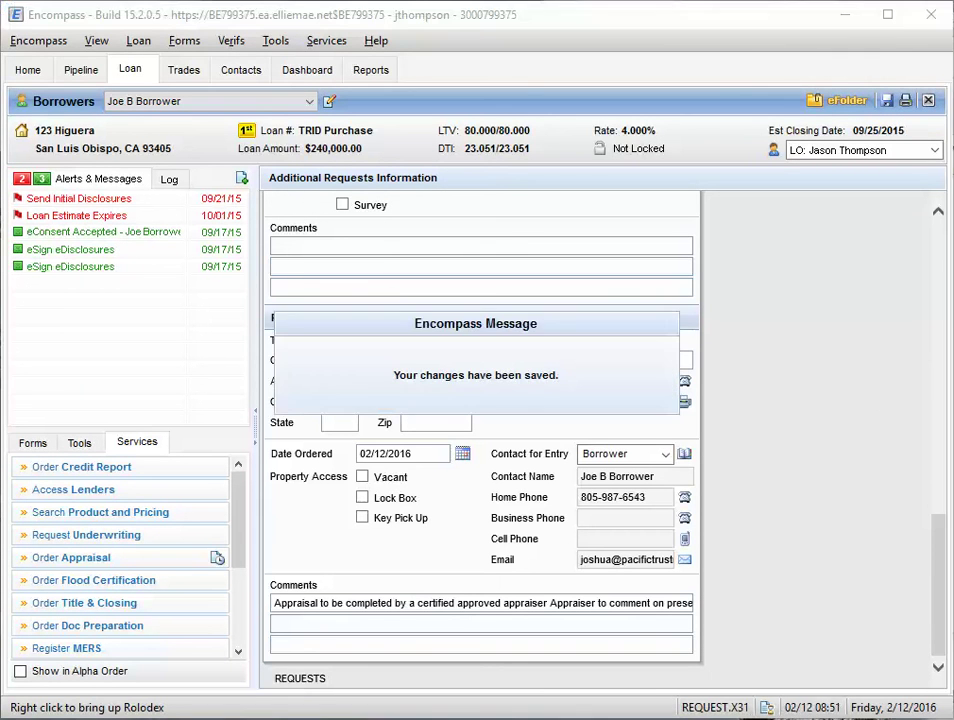
# - Switch to the Payment Request for your Appraisal e-mail in Chrome, review it and open its payment portal page
pyautogui.hotkey('alt', 'Tab')
pyautogui.scroll(-5, 477, 300)
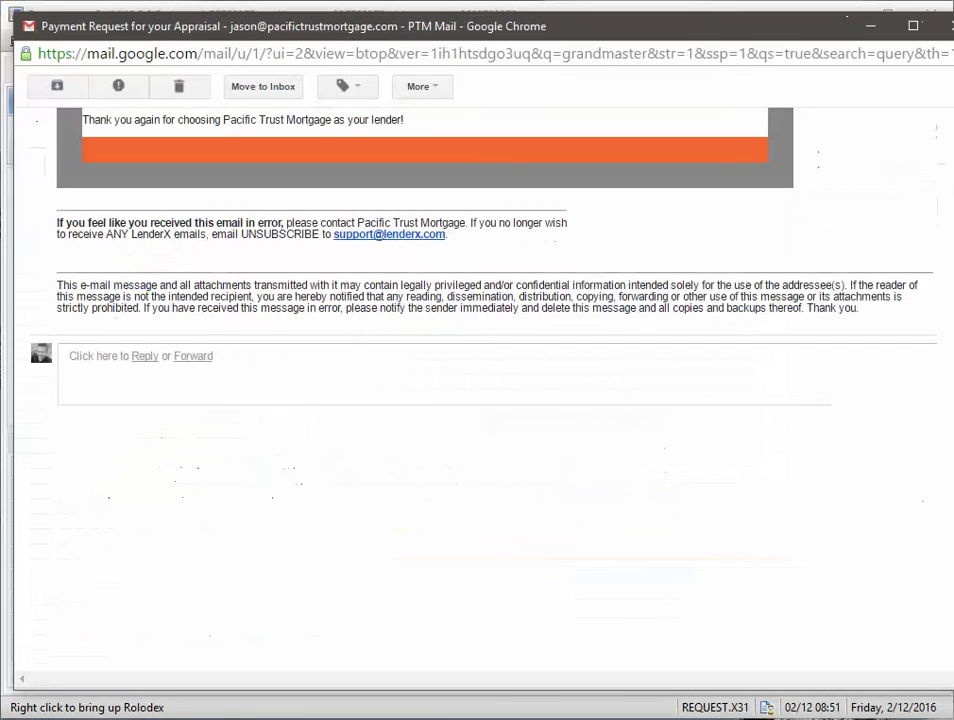
pyautogui.scroll(5, 549, 437)
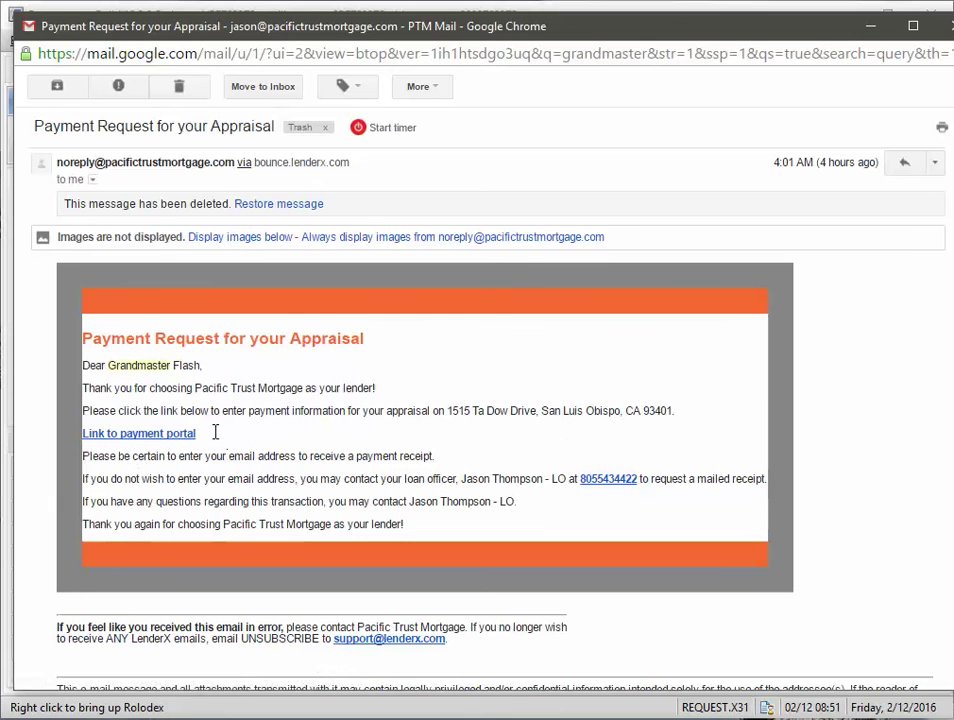
pyautogui.moveTo(275, 432); pyautogui.dragTo(107, 437)
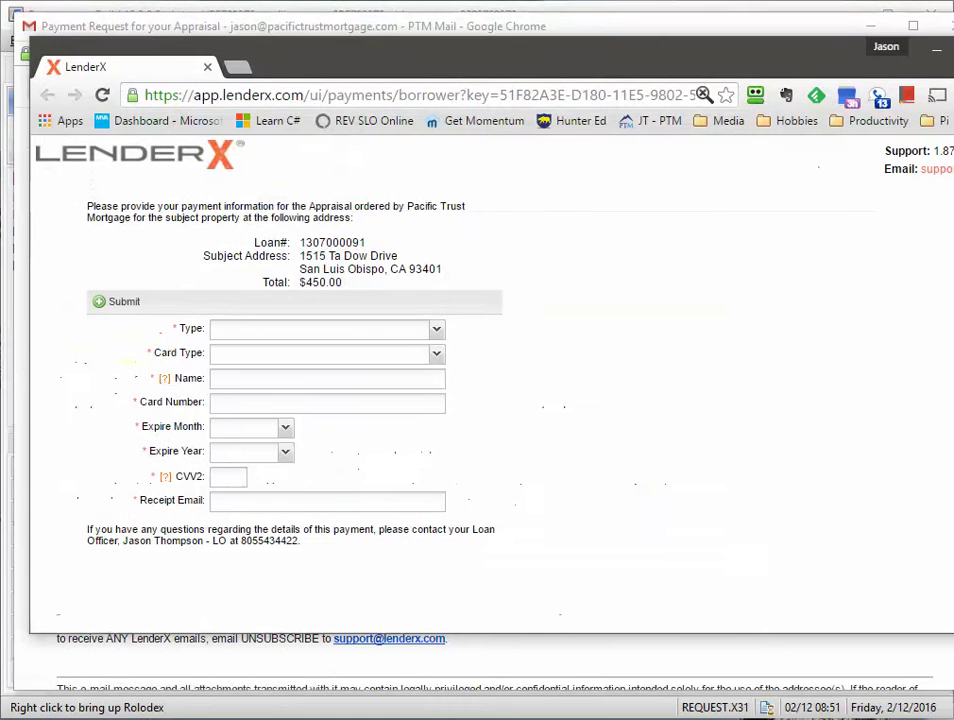
# - Set the payment type to MasterCard on the LenderX borrower payment form
pyautogui.click(438, 331)
pyautogui.click(414, 368)
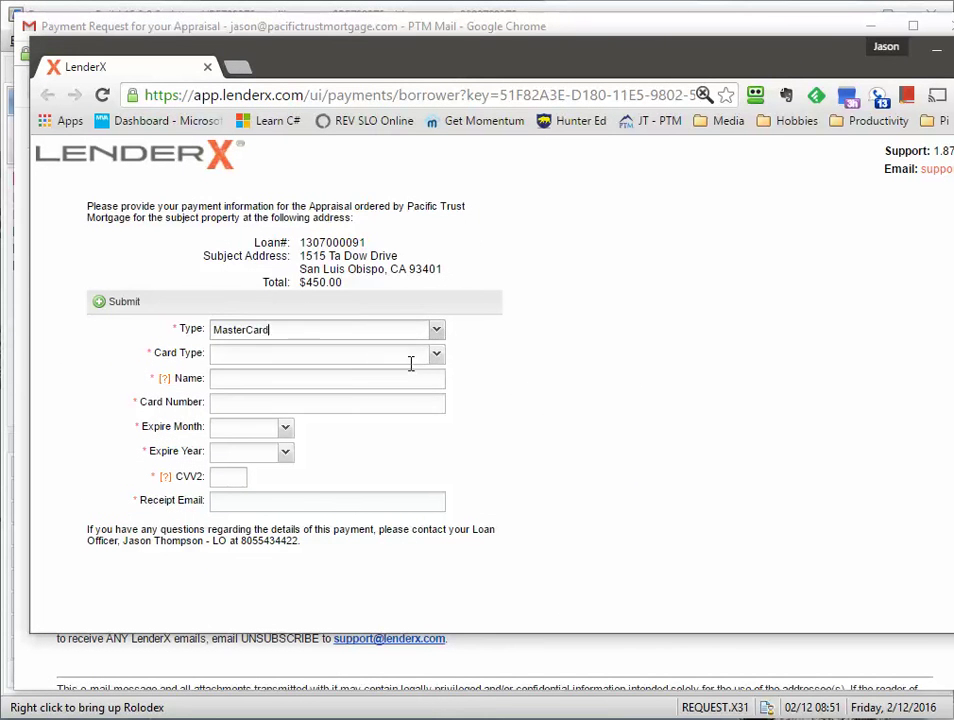
pyautogui.click(337, 358)
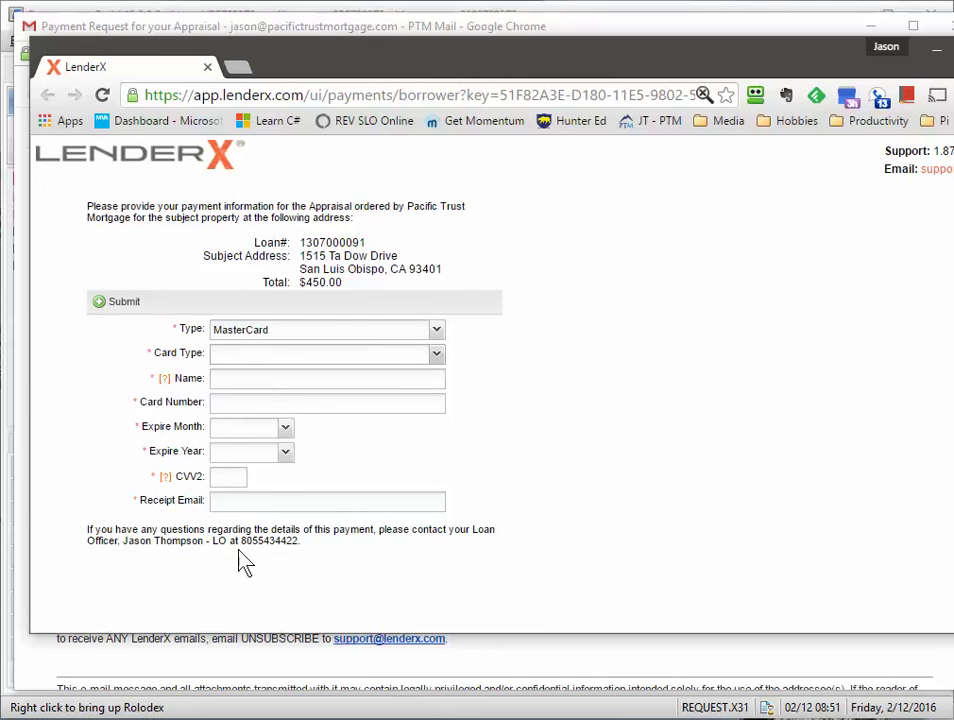